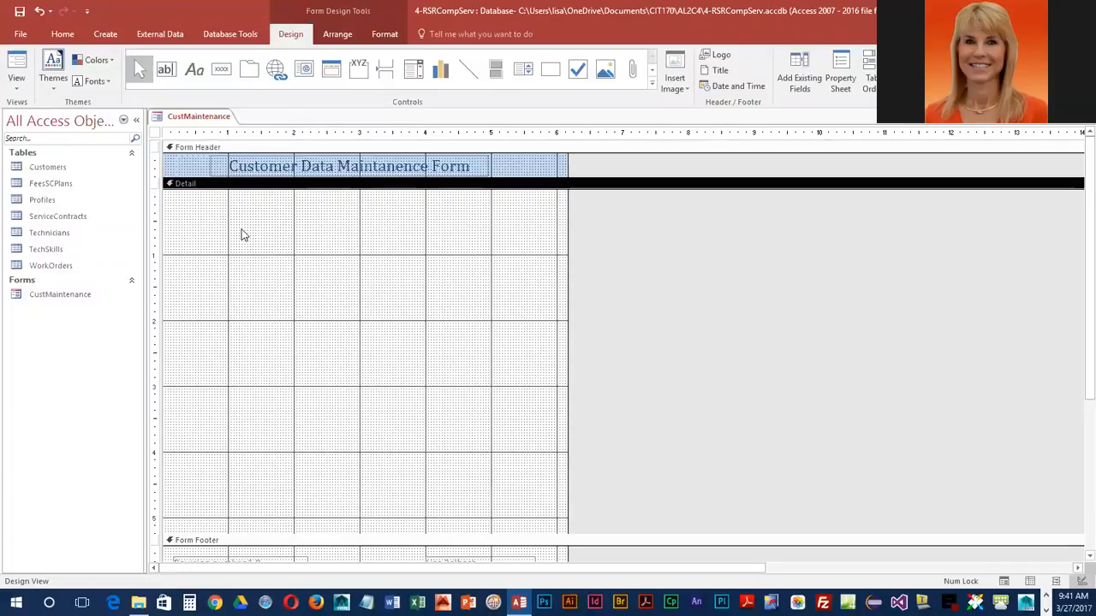
Step: Set the form's Record Source to the Customers table and close the form's properties
{"action": "left_click", "coordinate": [155, 135]}
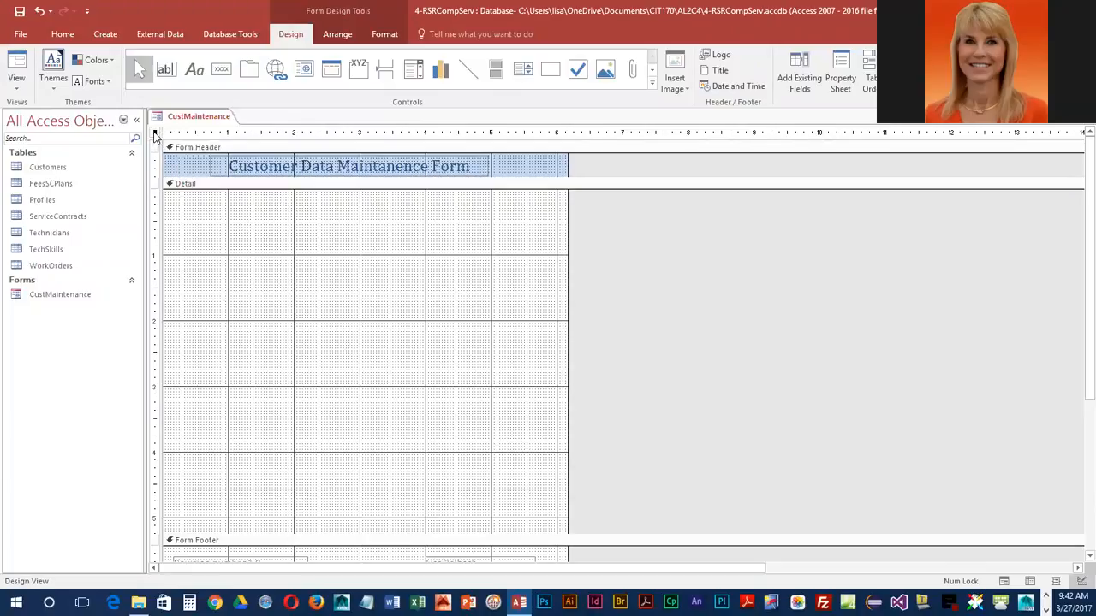
{"action": "double_click", "coordinate": [155, 134]}
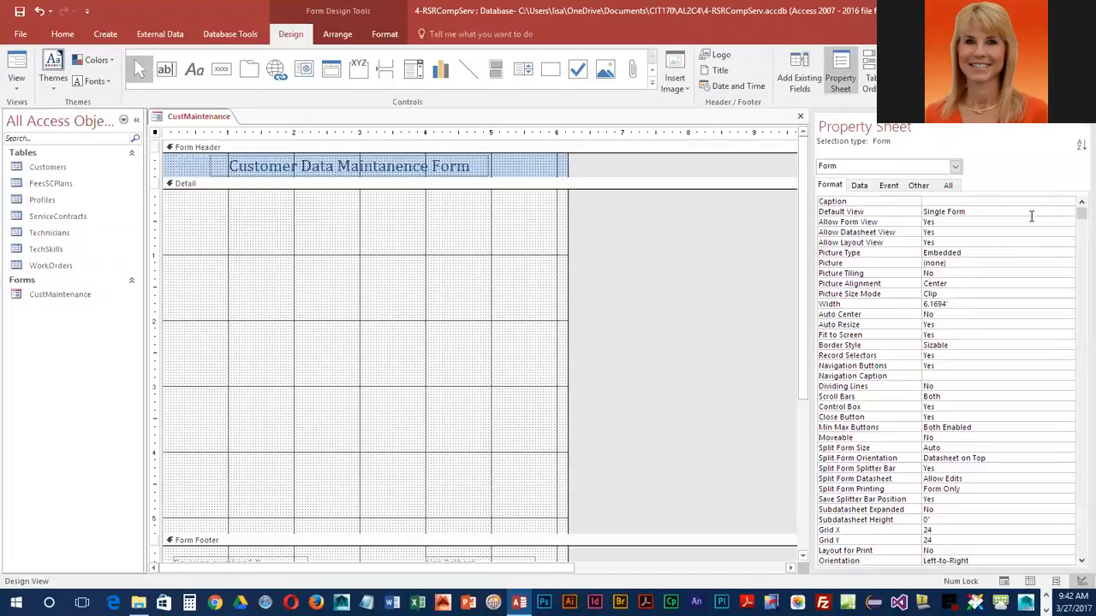
{"action": "left_click", "coordinate": [861, 187]}
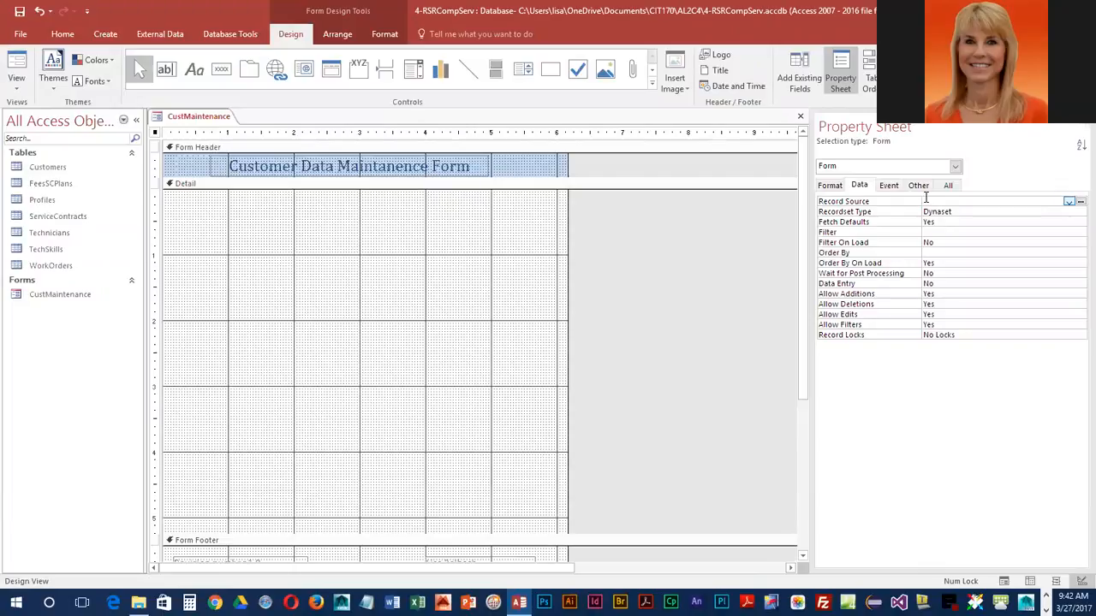
{"action": "left_click", "coordinate": [1071, 204]}
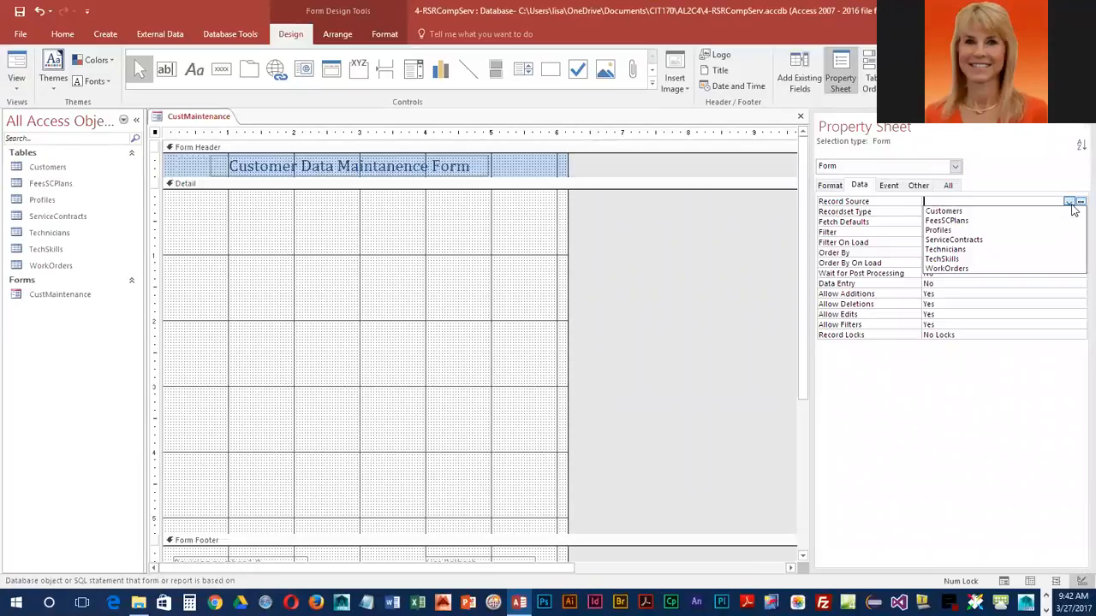
{"action": "left_click", "coordinate": [984, 212]}
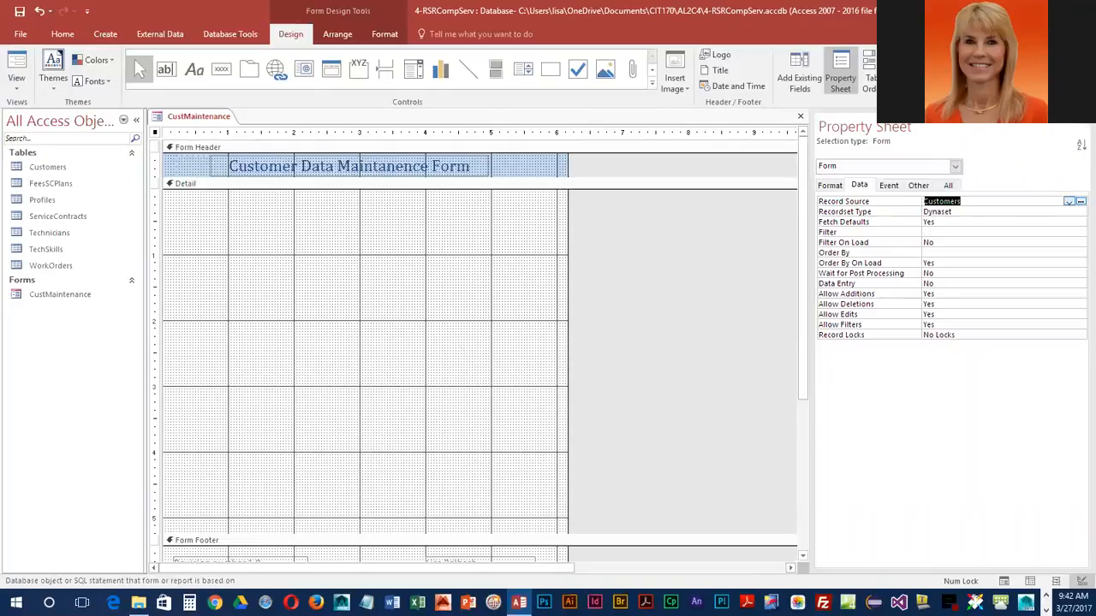
{"action": "key", "text": "F4"}
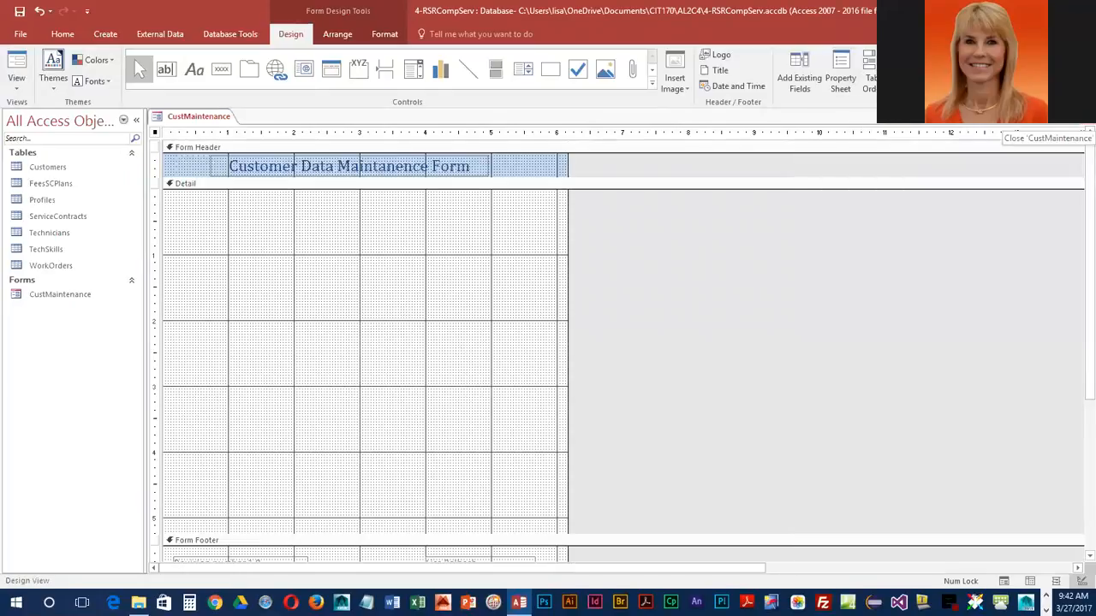
Step: Widen the form to about 6.5 inches and add the CustID field to the Detail section at the 1-inch mark
{"action": "left_click", "coordinate": [796, 77]}
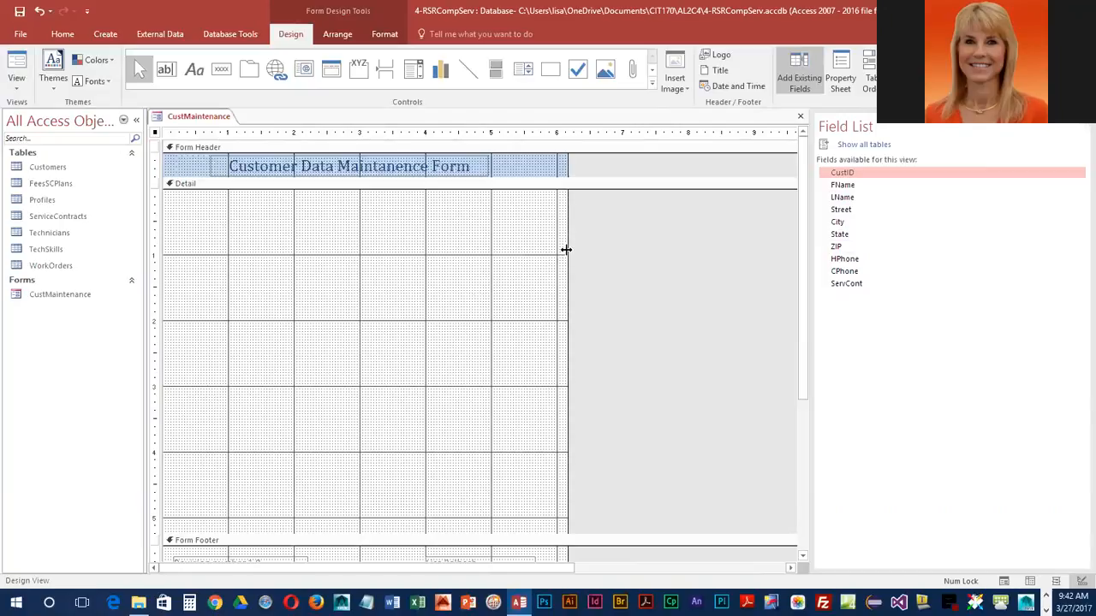
{"action": "left_click_drag", "start_coordinate": [566, 249], "coordinate": [589, 249]}
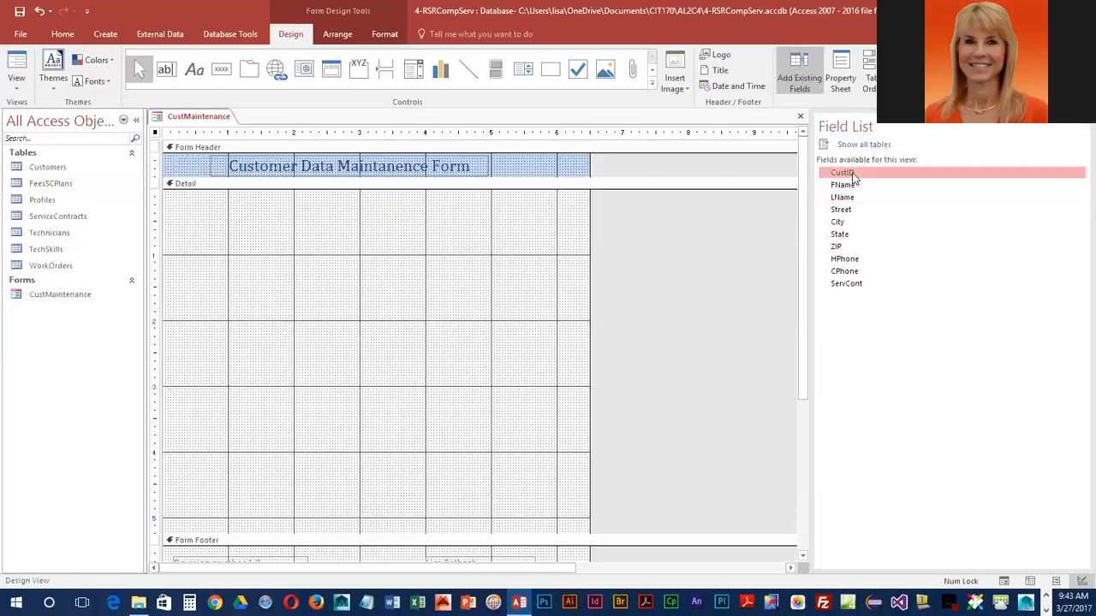
{"action": "left_click_drag", "start_coordinate": [852, 175], "coordinate": [228, 204]}
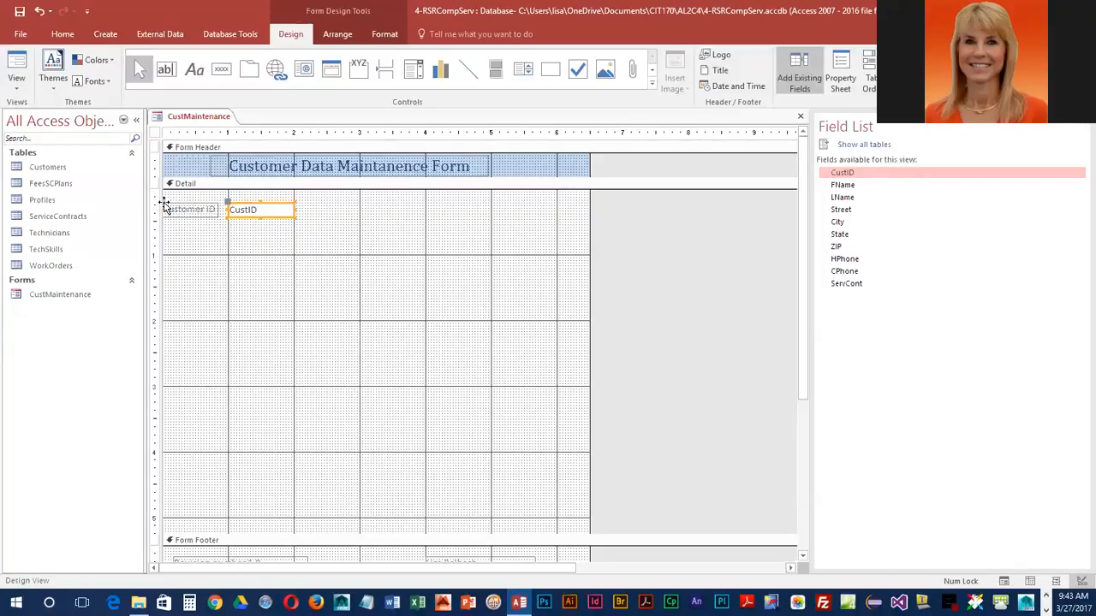
Step: Shift the CustID label and text box together slightly sideways and back to the 1-inch mark
{"action": "left_click", "coordinate": [210, 212], "text": "shift"}
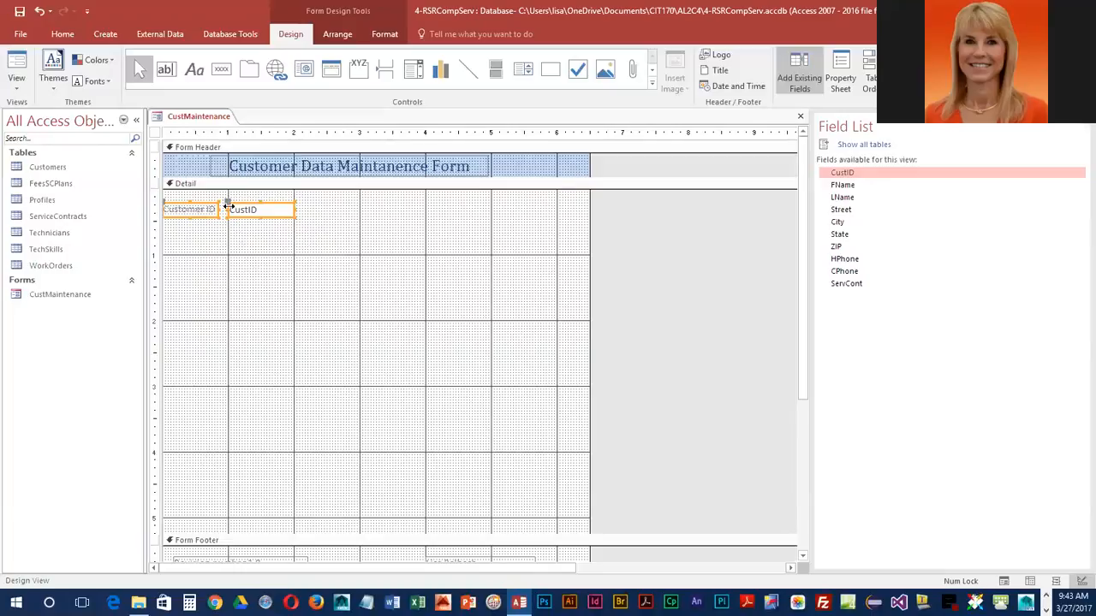
{"action": "left_click_drag", "start_coordinate": [228, 205], "coordinate": [232, 205]}
{"action": "left_click_drag", "start_coordinate": [232, 207], "coordinate": [228, 205]}
{"action": "key", "text": "Right"}
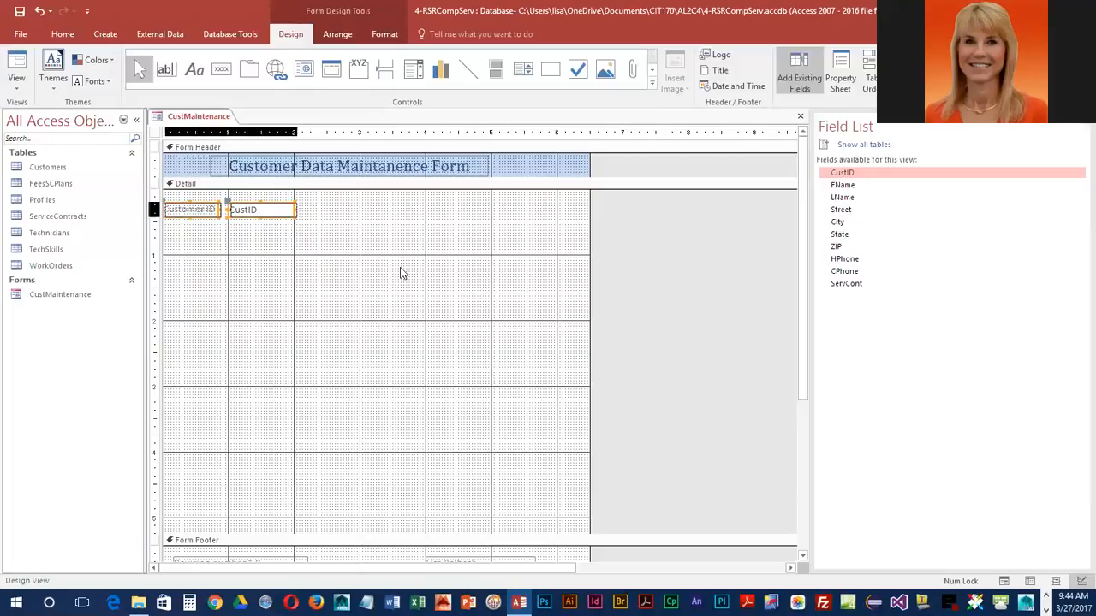
{"action": "key", "text": "Left"}
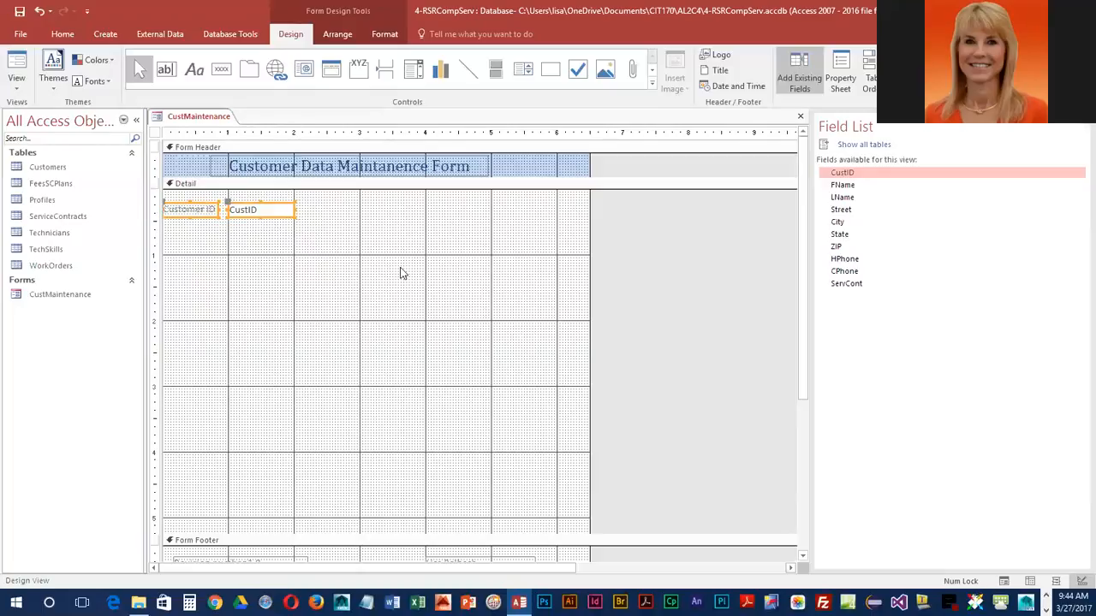
{"action": "key", "text": "Right"}
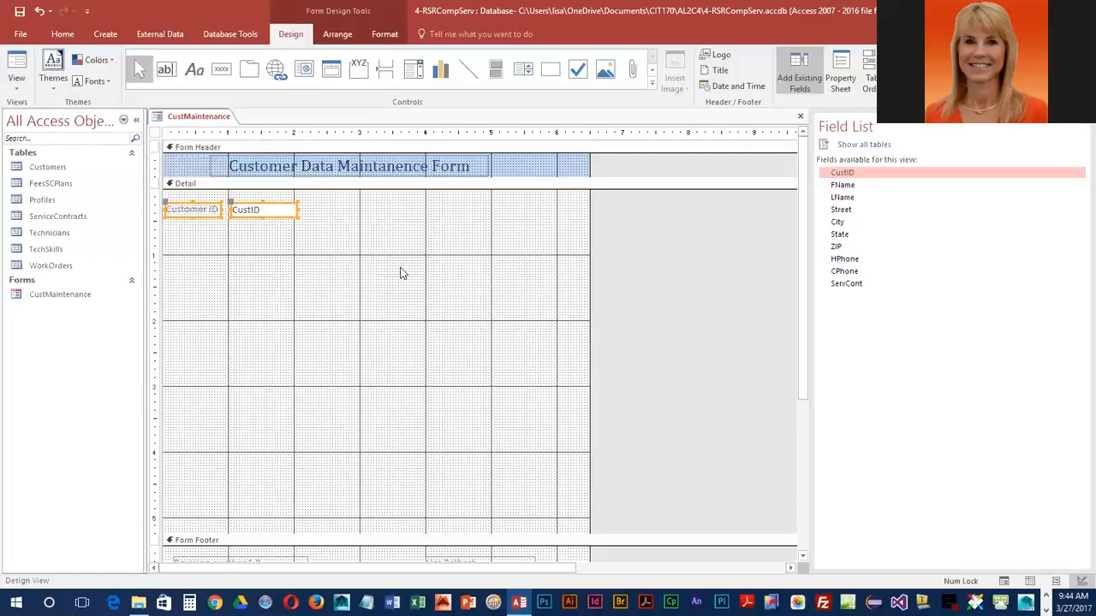
{"action": "key", "text": "Left"}
Step: Add the FName field at the 3-inch mark, level with CustID, and move its label closer to the text box
{"action": "left_click", "coordinate": [849, 187]}
{"action": "left_click_drag", "start_coordinate": [851, 187], "coordinate": [361, 207]}
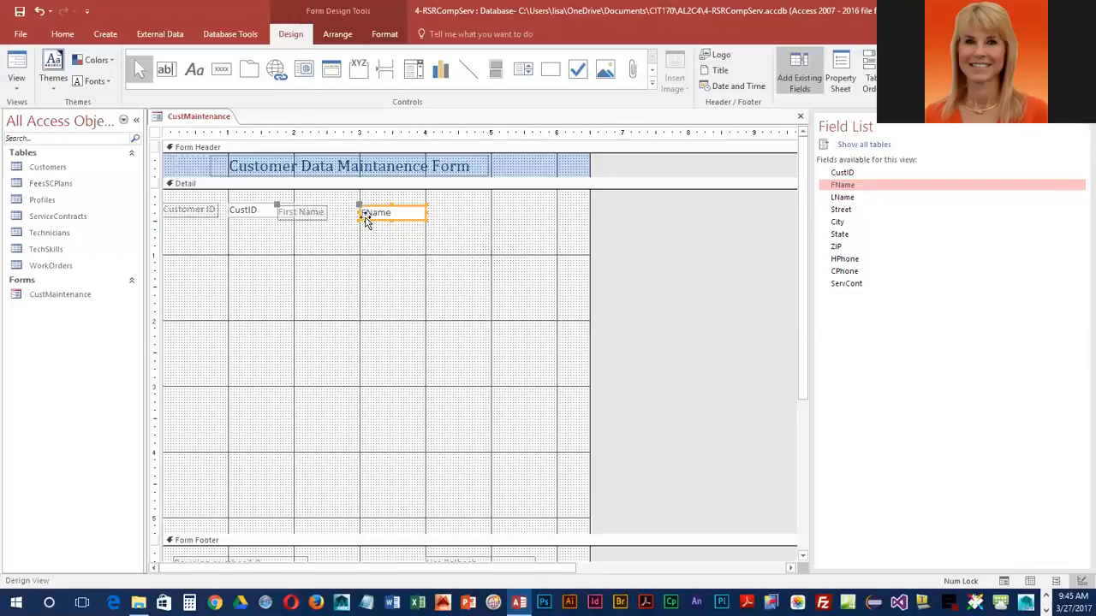
{"action": "left_click_drag", "start_coordinate": [359, 206], "coordinate": [360, 204]}
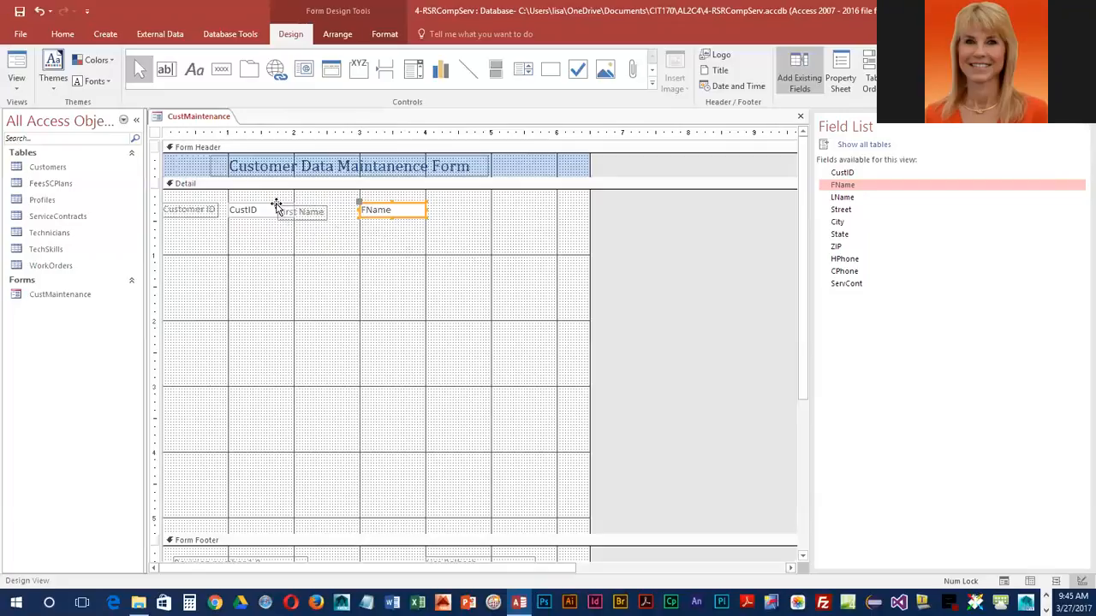
{"action": "left_click_drag", "start_coordinate": [277, 205], "coordinate": [301, 201]}
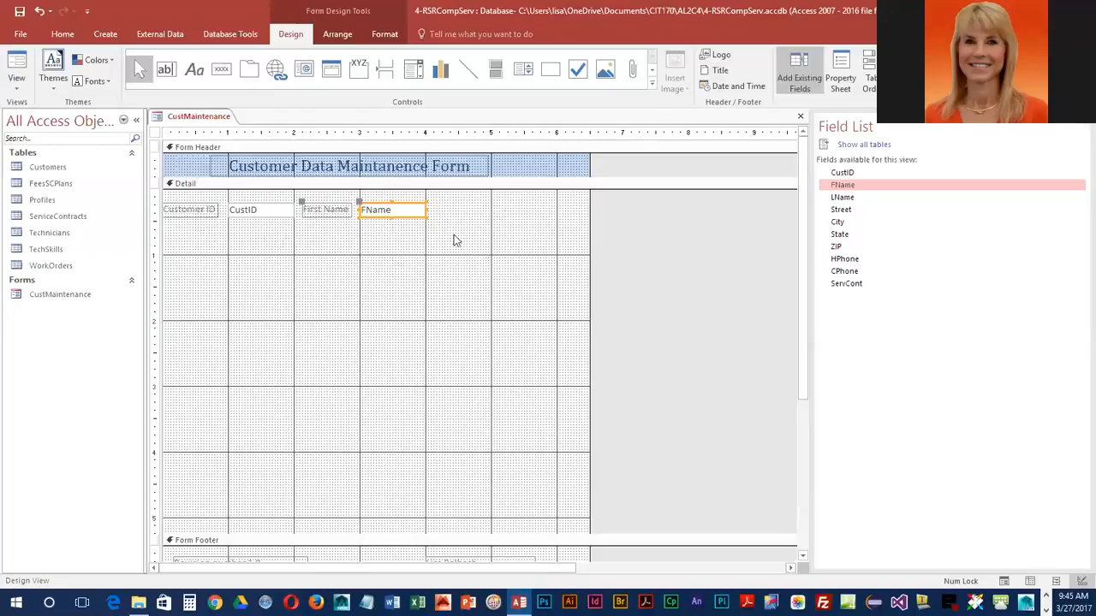
Step: Add the LName field at the 5-inch mark in the first row and move its label between FName and LName
{"action": "left_click", "coordinate": [837, 197]}
{"action": "left_click_drag", "start_coordinate": [835, 197], "coordinate": [492, 206]}
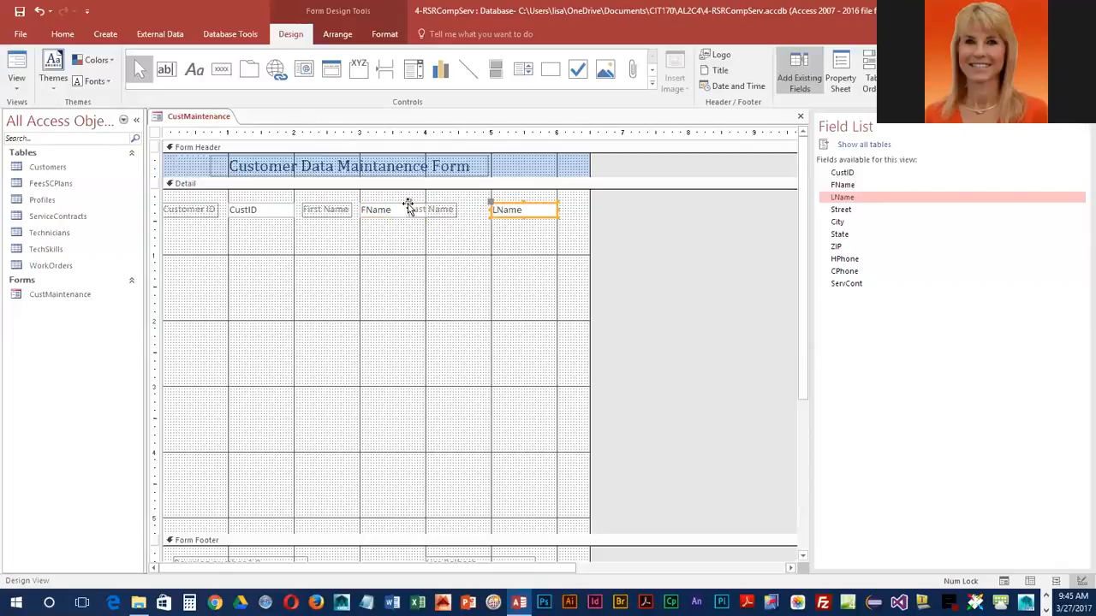
{"action": "left_click_drag", "start_coordinate": [407, 202], "coordinate": [431, 203]}
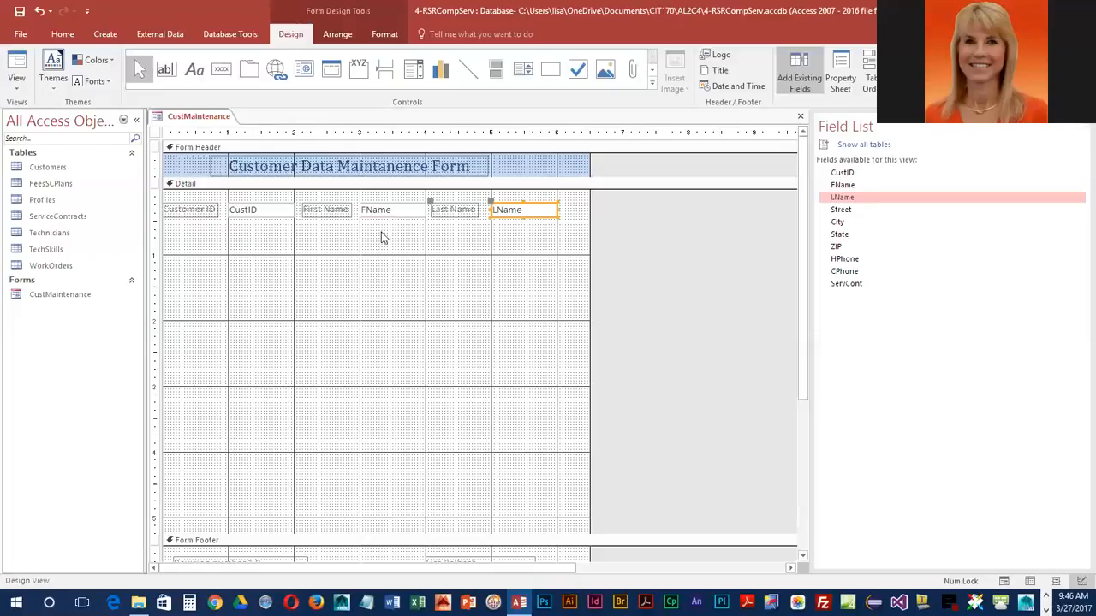
Step: Add the Street field at the 1-inch mark below CustID and move it with its label up closer to the first row
{"action": "left_click_drag", "start_coordinate": [842, 210], "coordinate": [229, 240]}
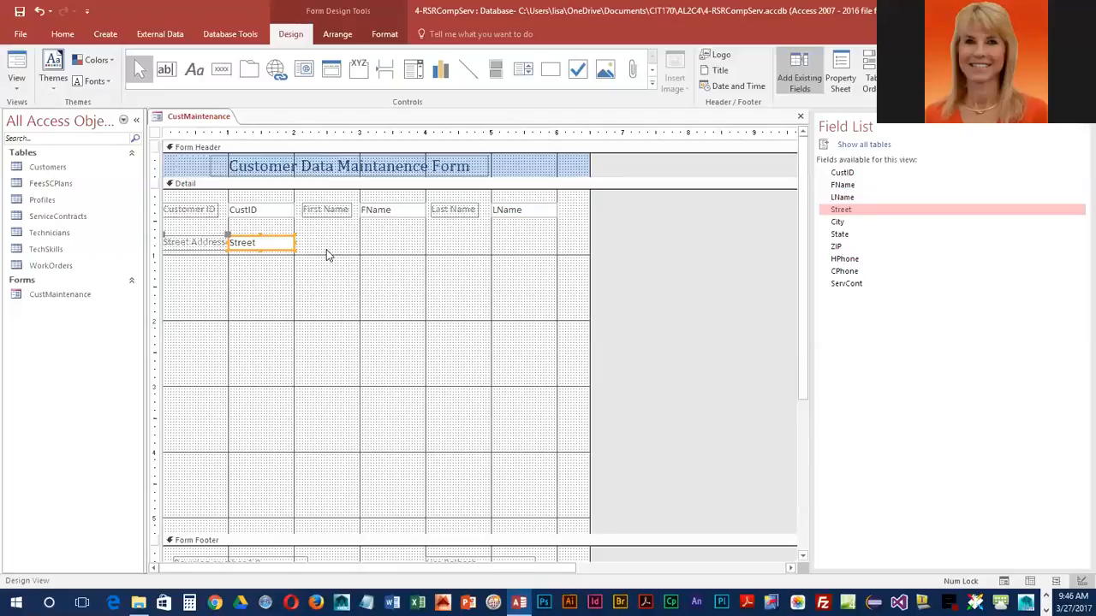
{"action": "mouse_move", "coordinate": [245, 236]}
{"action": "left_mouse_down"}
{"action": "mouse_move", "coordinate": [248, 225]}
{"action": "mouse_move", "coordinate": [243, 236]}
{"action": "left_mouse_up"}
{"action": "left_click", "coordinate": [205, 248]}
{"action": "left_click_drag", "start_coordinate": [210, 246], "coordinate": [208, 234]}
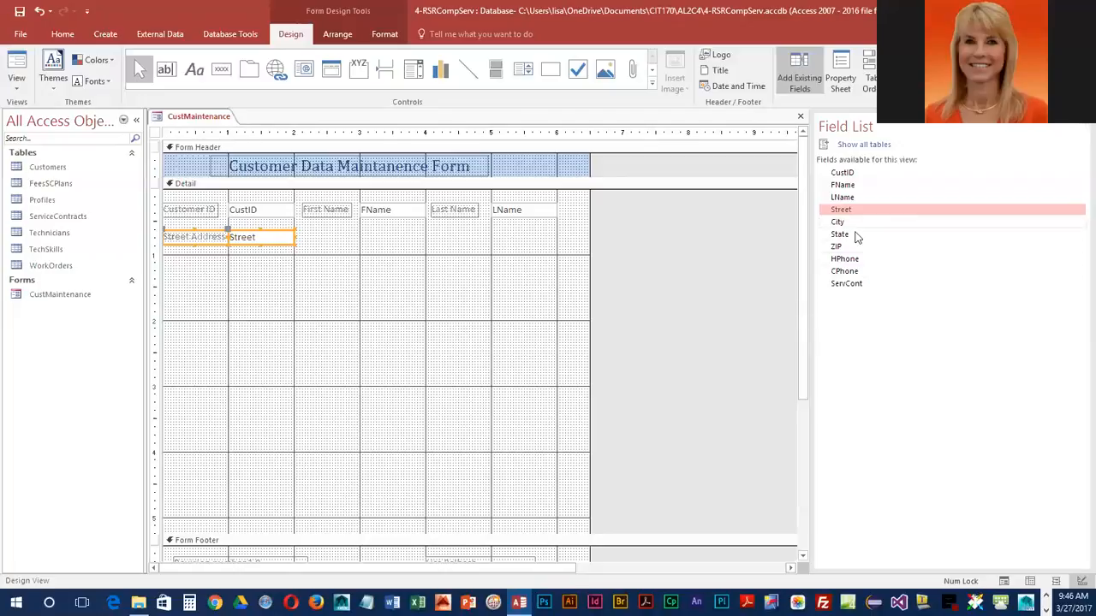
Step: Add the City field at the 1-inch mark below Street and move it with its label up to the 1-inch vertical mark
{"action": "left_click_drag", "start_coordinate": [850, 224], "coordinate": [227, 268]}
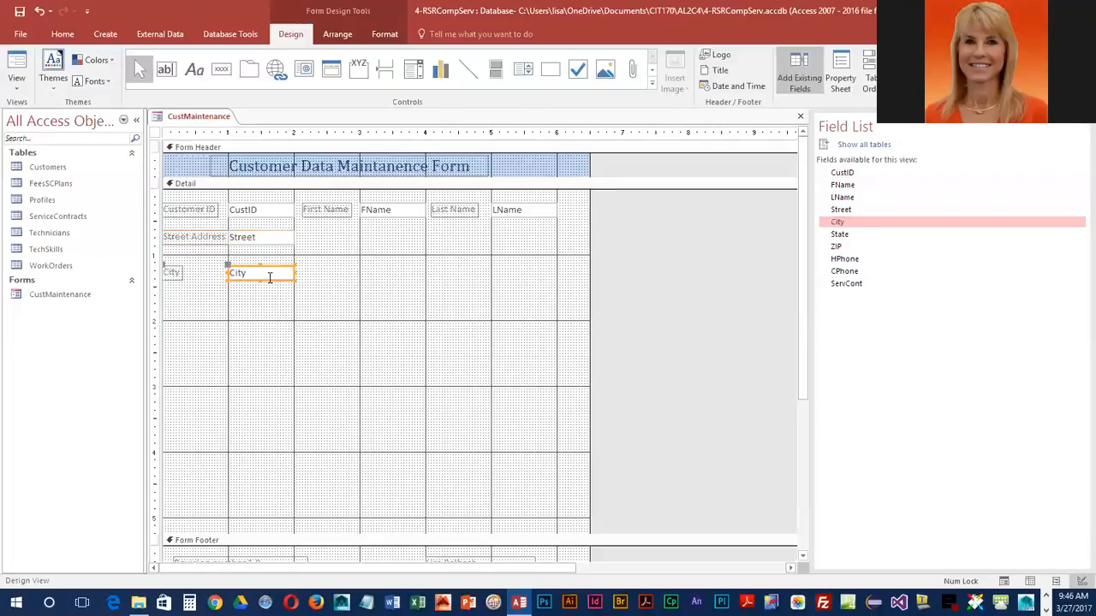
{"action": "left_click", "coordinate": [173, 273], "text": "shift"}
{"action": "left_click_drag", "start_coordinate": [248, 271], "coordinate": [249, 261]}
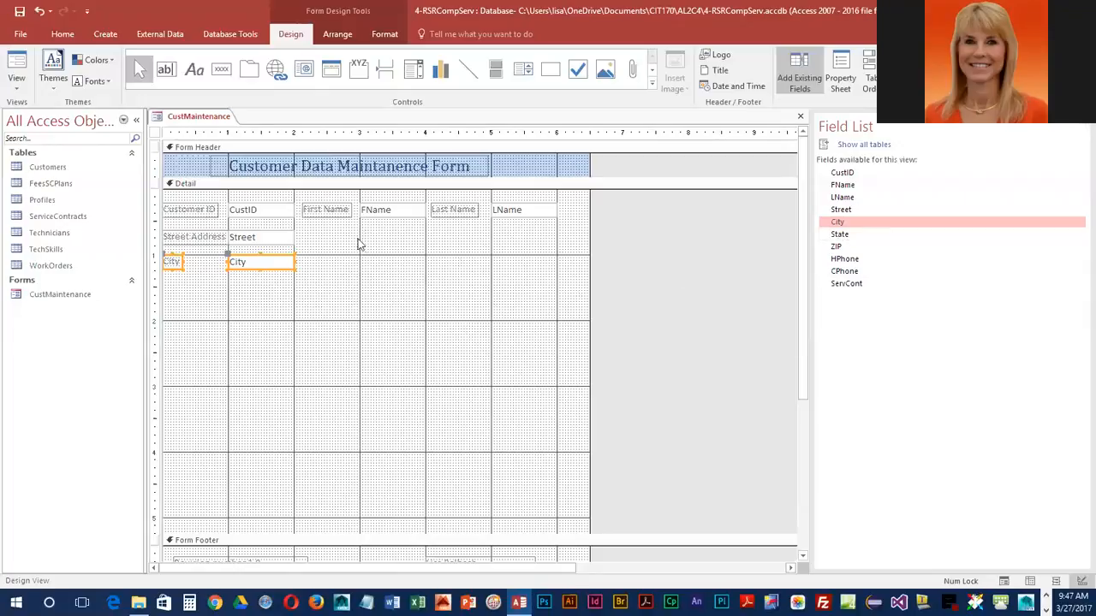
Step: Add the State field at the 3-inch mark, align it with City, and move its label closer to the text box
{"action": "left_click_drag", "start_coordinate": [850, 242], "coordinate": [360, 260]}
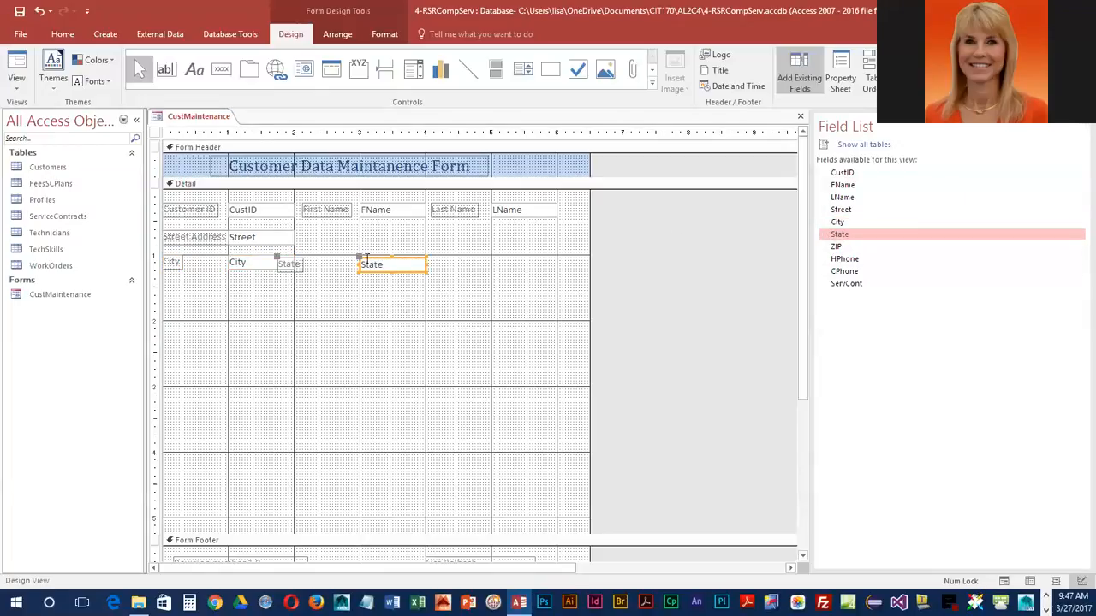
{"action": "left_click", "coordinate": [297, 268], "text": "shift"}
{"action": "left_click_drag", "start_coordinate": [383, 259], "coordinate": [381, 257]}
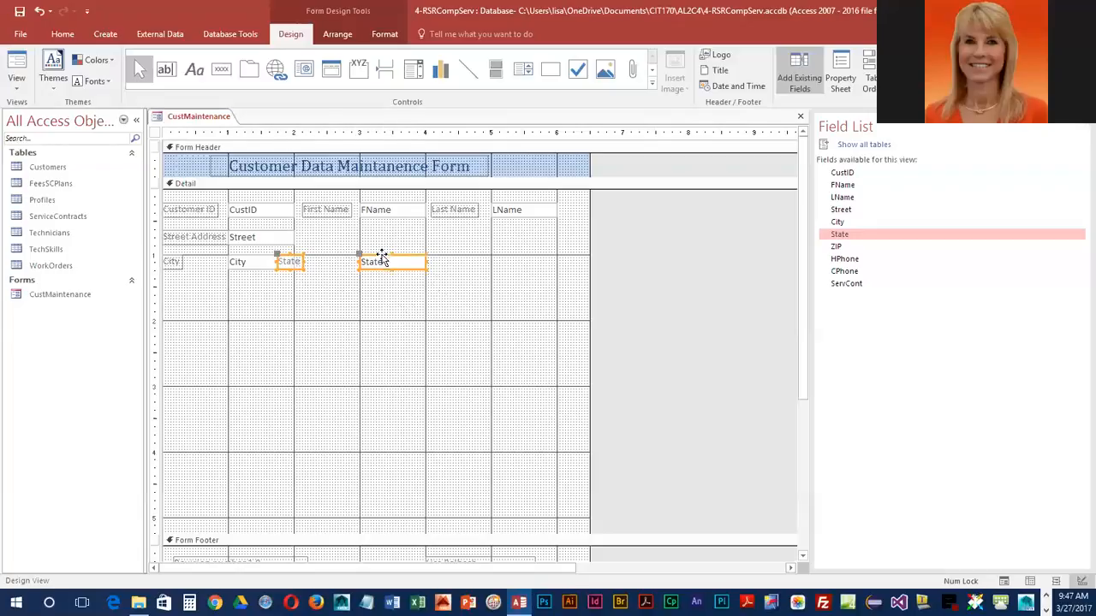
{"action": "left_click_drag", "start_coordinate": [279, 256], "coordinate": [302, 253]}
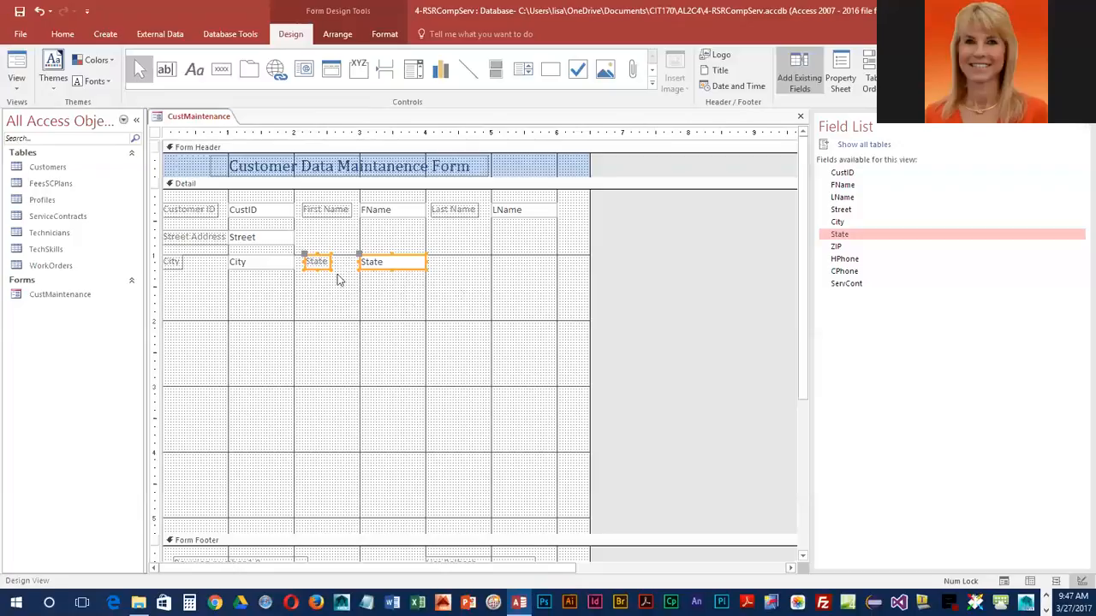
{"action": "left_click", "coordinate": [379, 291]}
{"action": "left_click", "coordinate": [384, 268]}
{"action": "left_click", "coordinate": [314, 262], "text": "shift"}
Step: Add the ZIP field at the 5-inch mark in the City row and move its label between State and ZIP
{"action": "left_click_drag", "start_coordinate": [848, 248], "coordinate": [493, 258]}
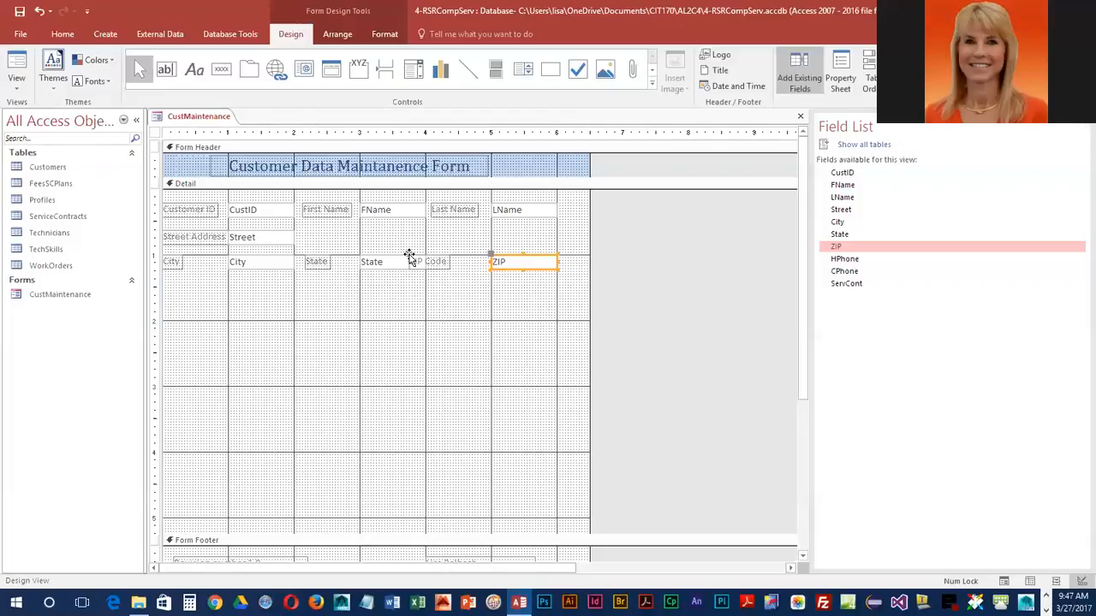
{"action": "left_click_drag", "start_coordinate": [405, 255], "coordinate": [435, 255]}
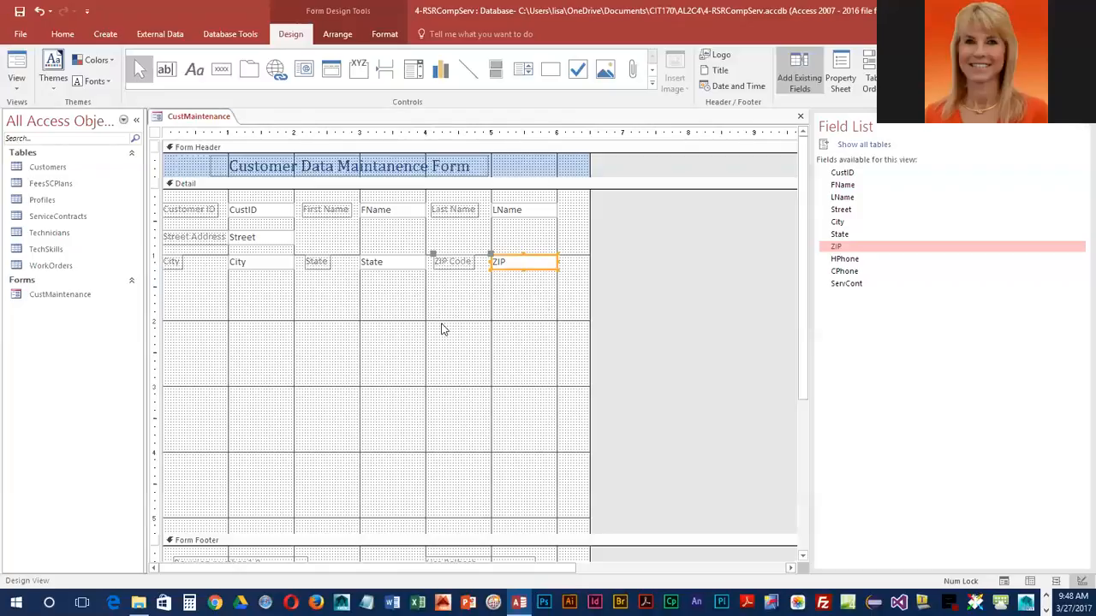
{"action": "left_click", "coordinate": [454, 273], "text": "shift"}
{"action": "mouse_move", "coordinate": [465, 272]}
{"action": "left_mouse_down"}
{"action": "mouse_move", "coordinate": [465, 282]}
{"action": "mouse_move", "coordinate": [464, 272]}
{"action": "left_mouse_up"}
Step: Add the HPhone, CPhone and ServCont fields together at the 1-inch mark, move them up just below City, and save the form
{"action": "left_click", "coordinate": [846, 259]}
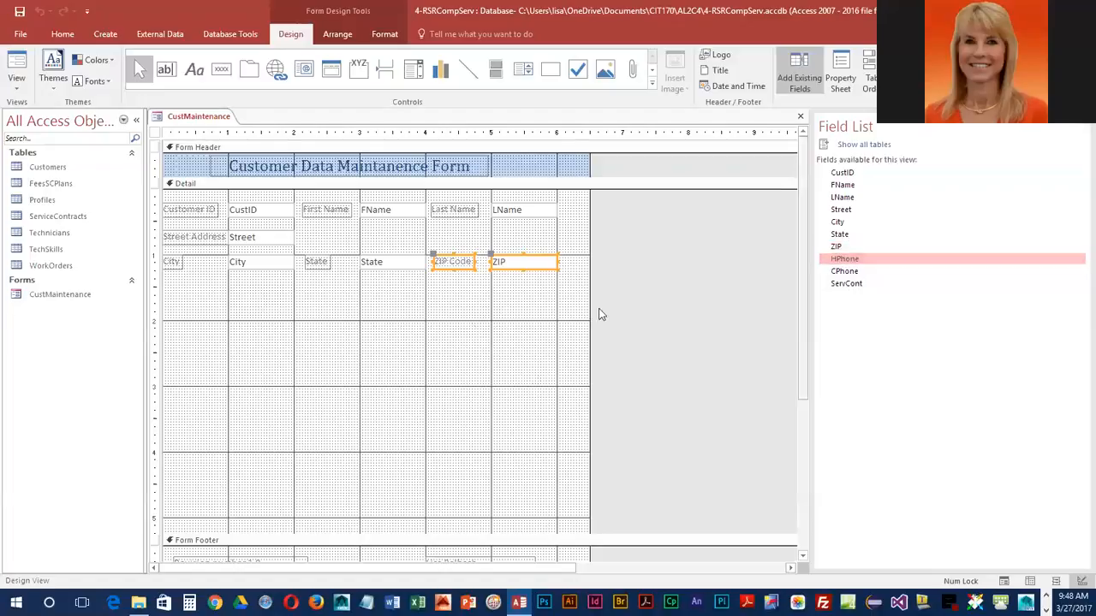
{"action": "left_click", "coordinate": [504, 329]}
{"action": "left_click", "coordinate": [843, 272], "text": "ctrl"}
{"action": "left_click", "coordinate": [846, 284], "text": "ctrl"}
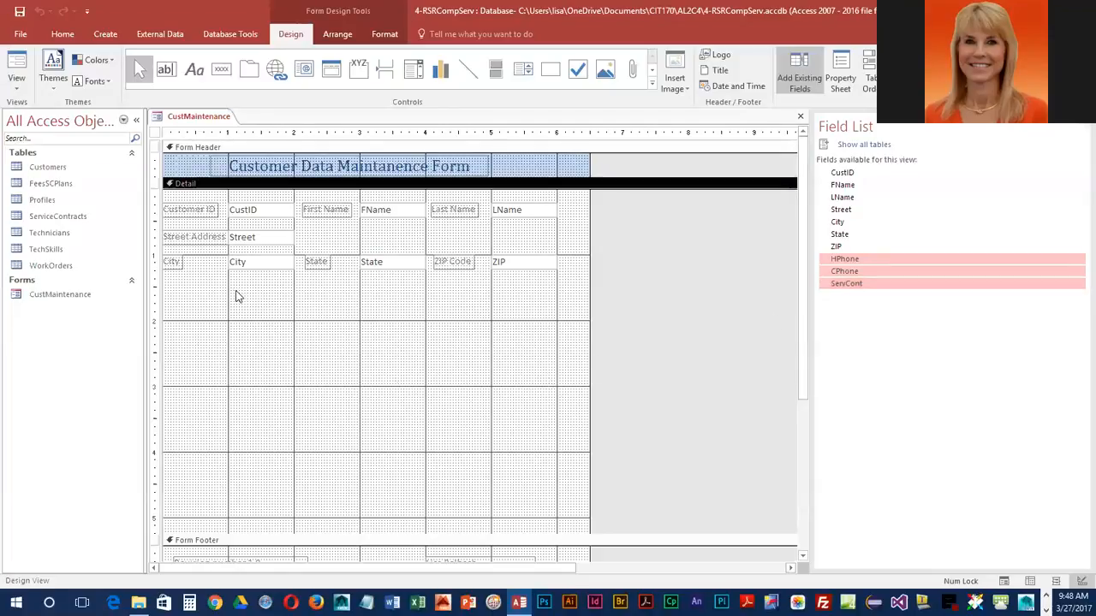
{"action": "left_click_drag", "start_coordinate": [834, 261], "coordinate": [229, 293]}
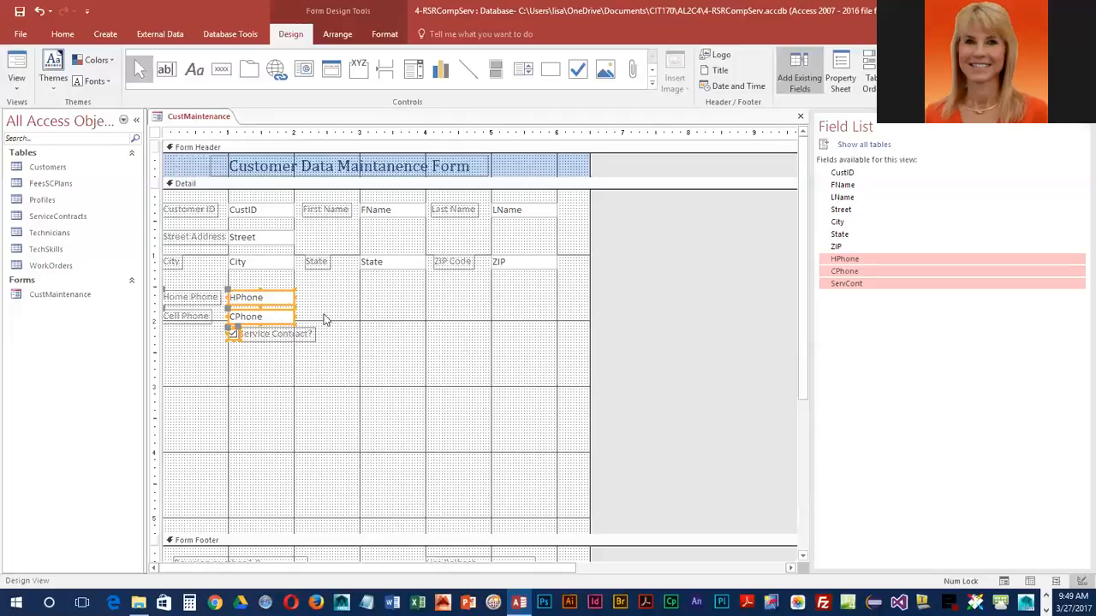
{"action": "left_click_drag", "start_coordinate": [242, 293], "coordinate": [242, 281]}
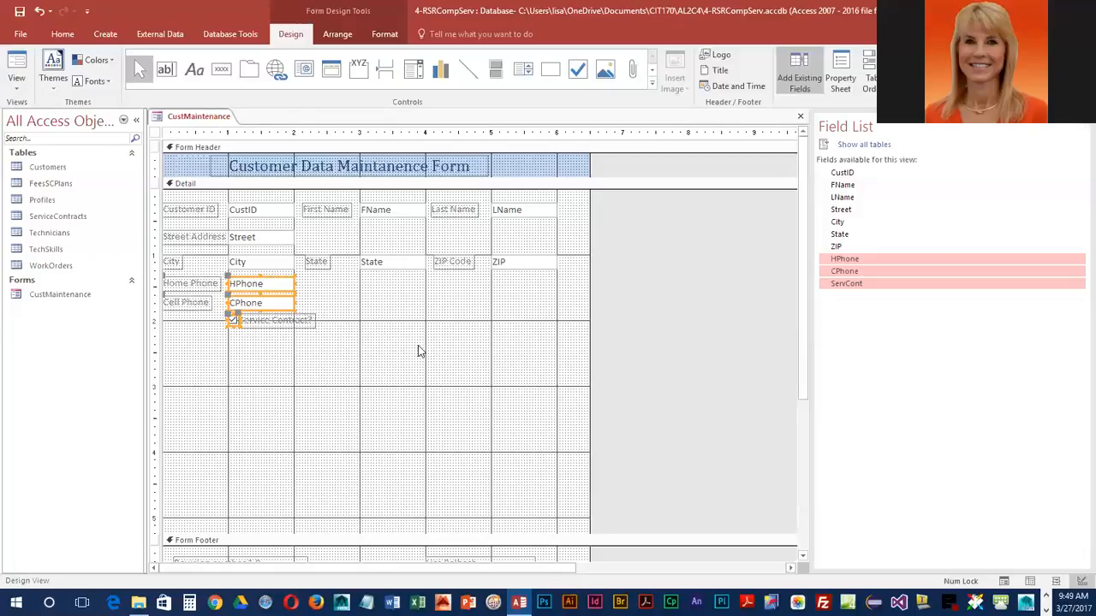
{"action": "left_click", "coordinate": [459, 361]}
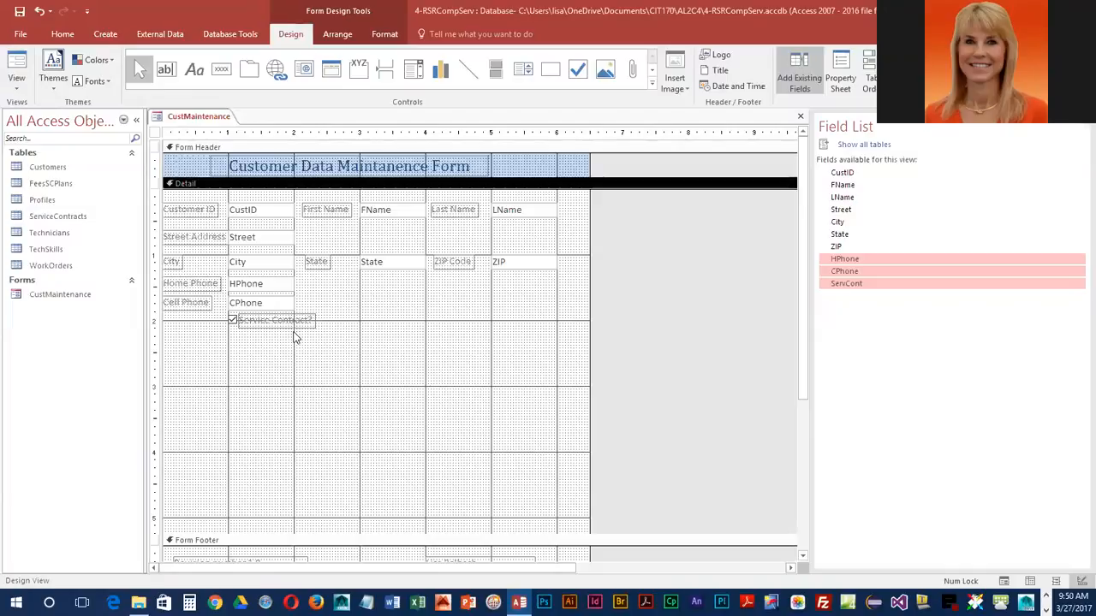
{"action": "left_click", "coordinate": [21, 16]}
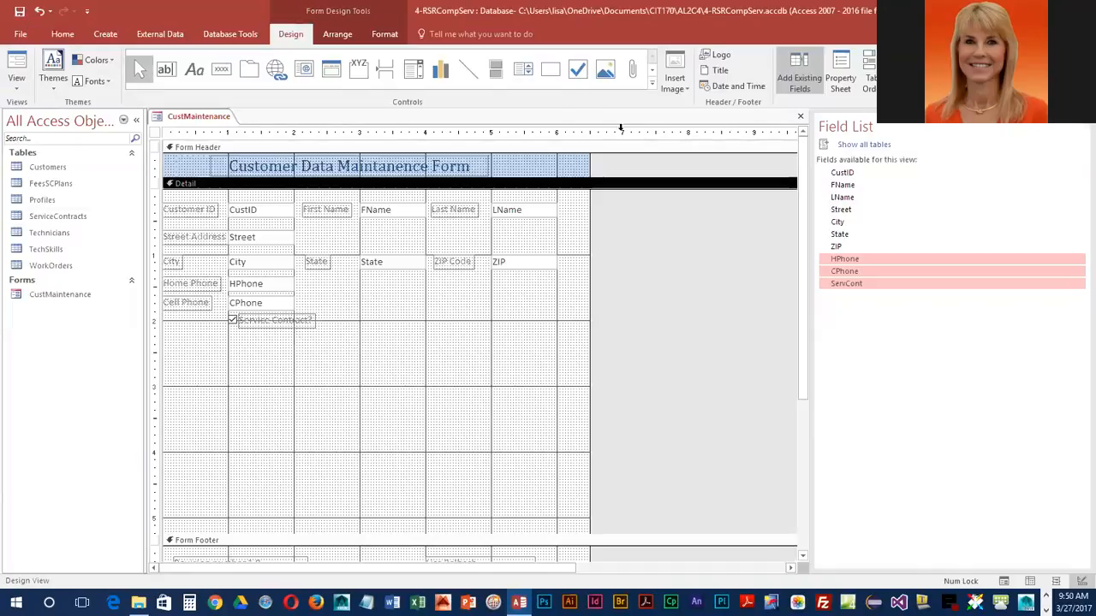